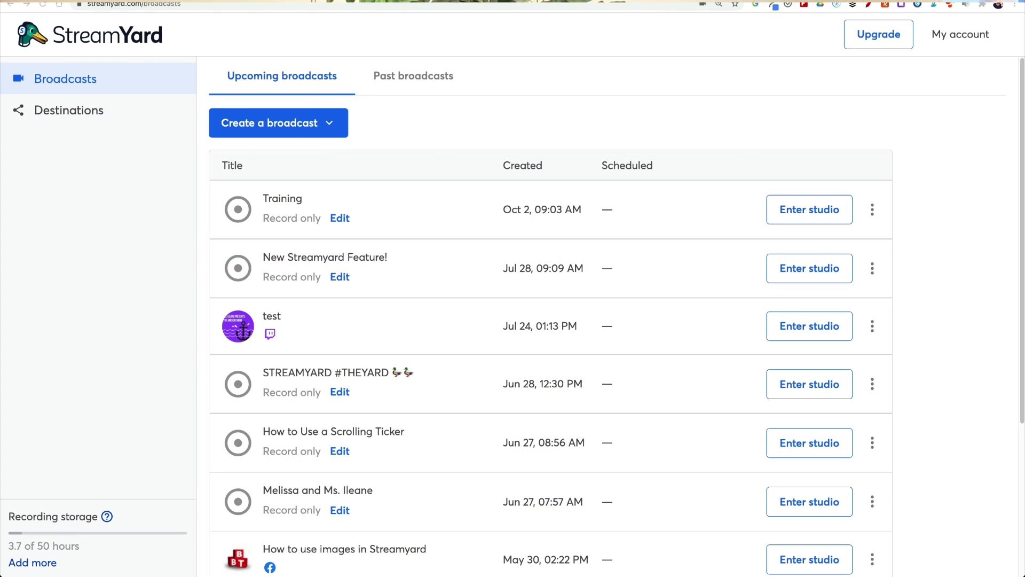
Create a new Record only broadcast titled 'Training Video'.
click(278, 127)
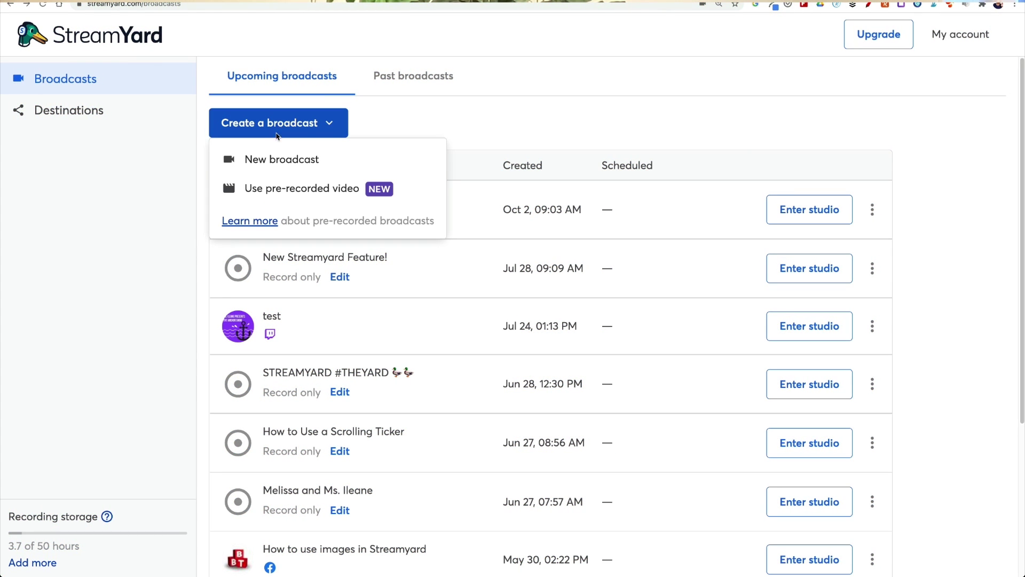
click(277, 161)
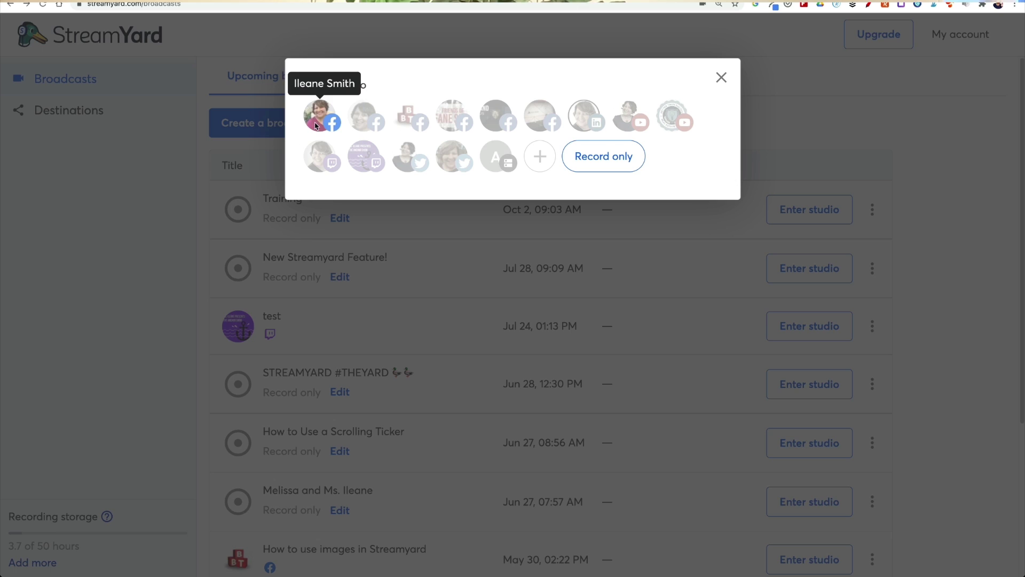
click(602, 163)
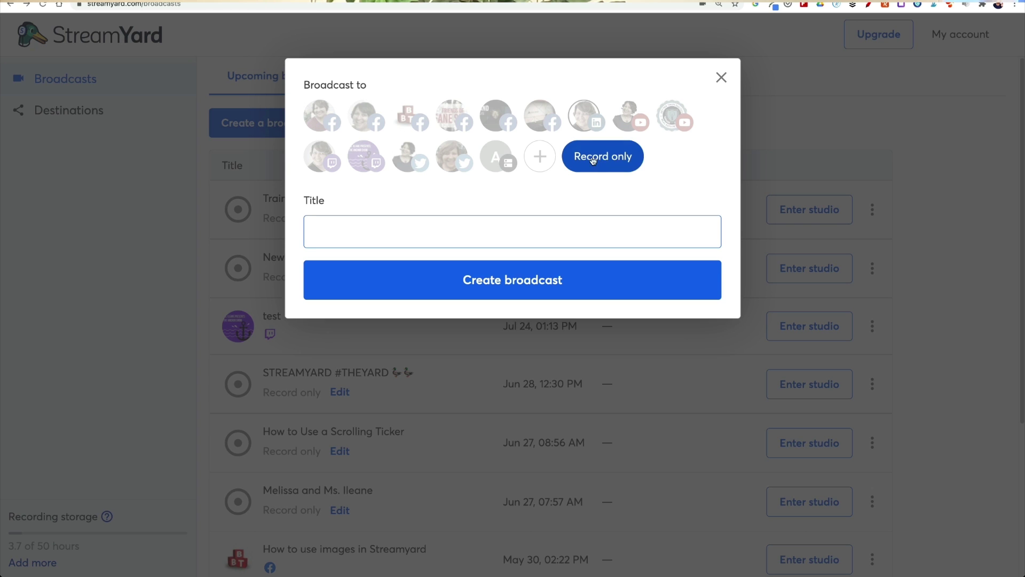
text(Training Video)
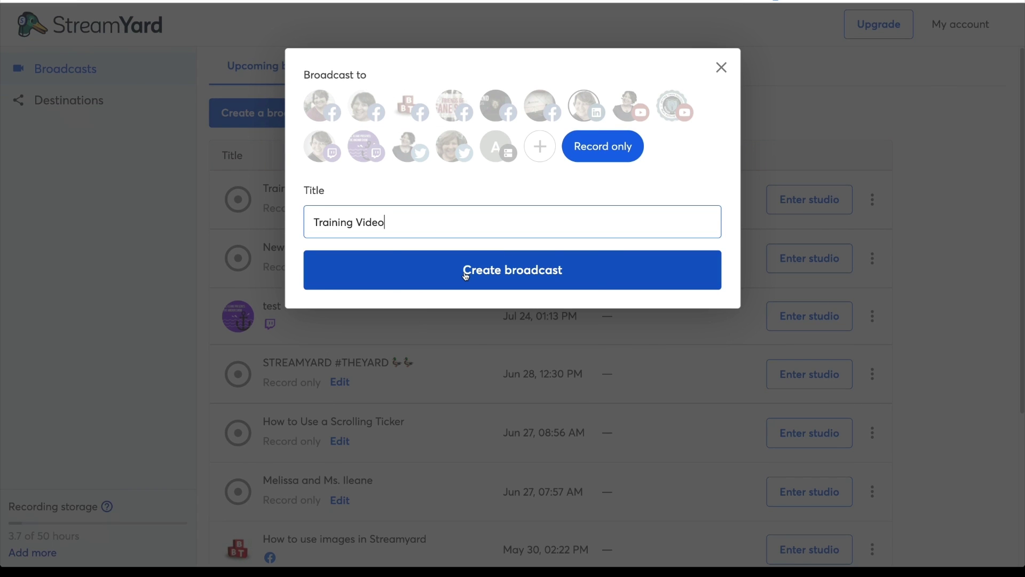
click(466, 272)
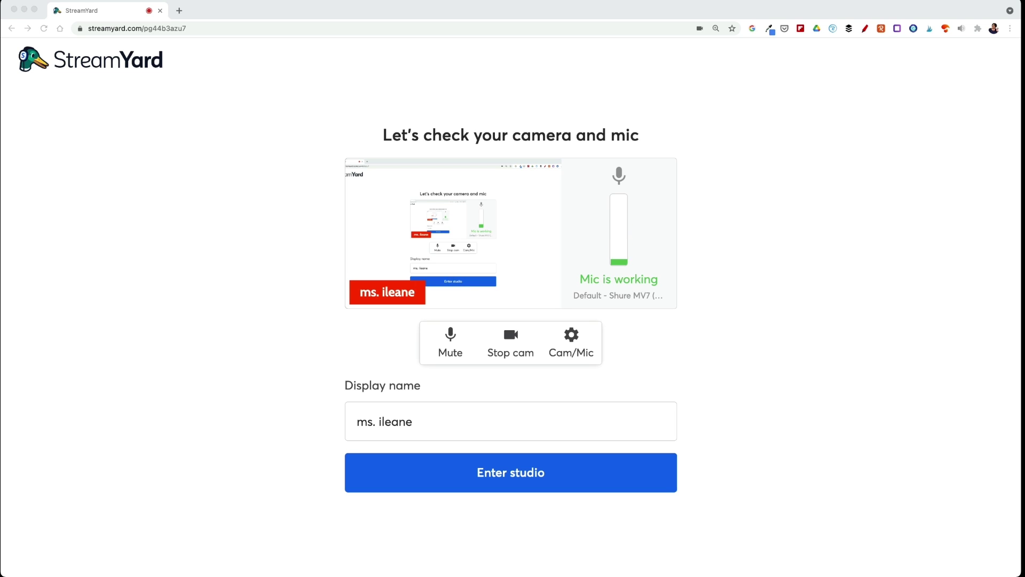
Turn the camera off, set the fourth photo as the avatar, and enter the studio.
click(511, 337)
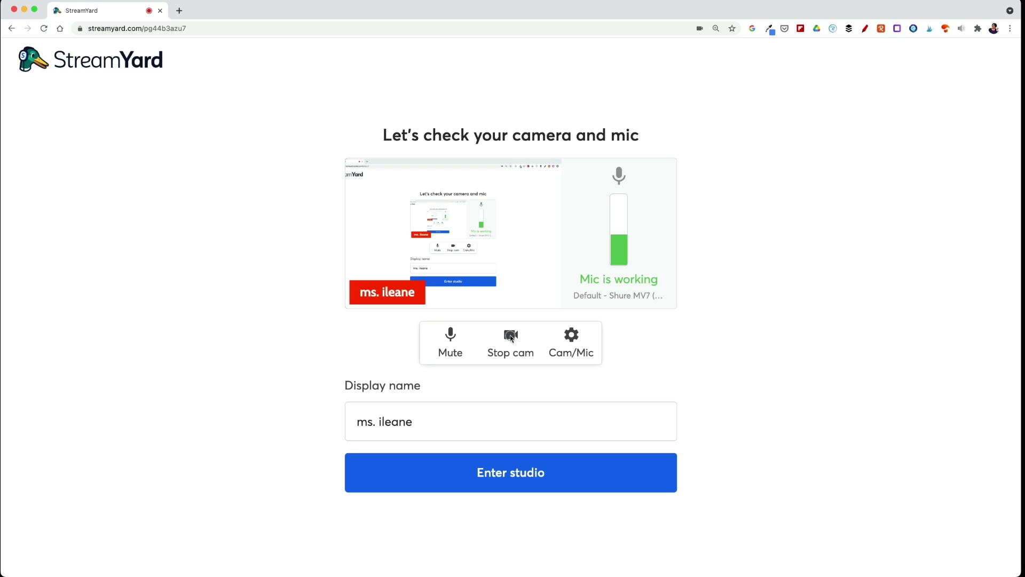
click(511, 337)
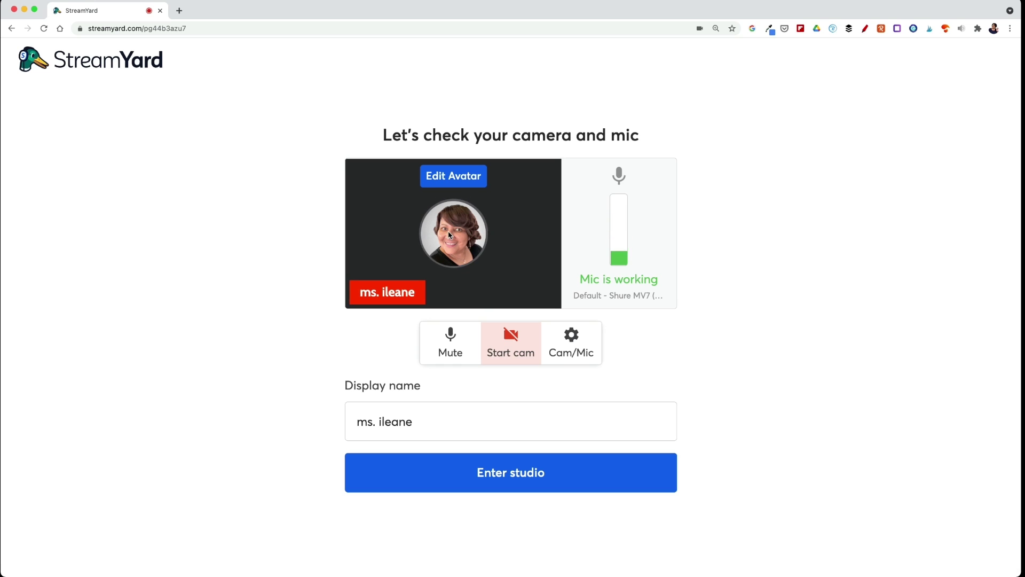
click(455, 176)
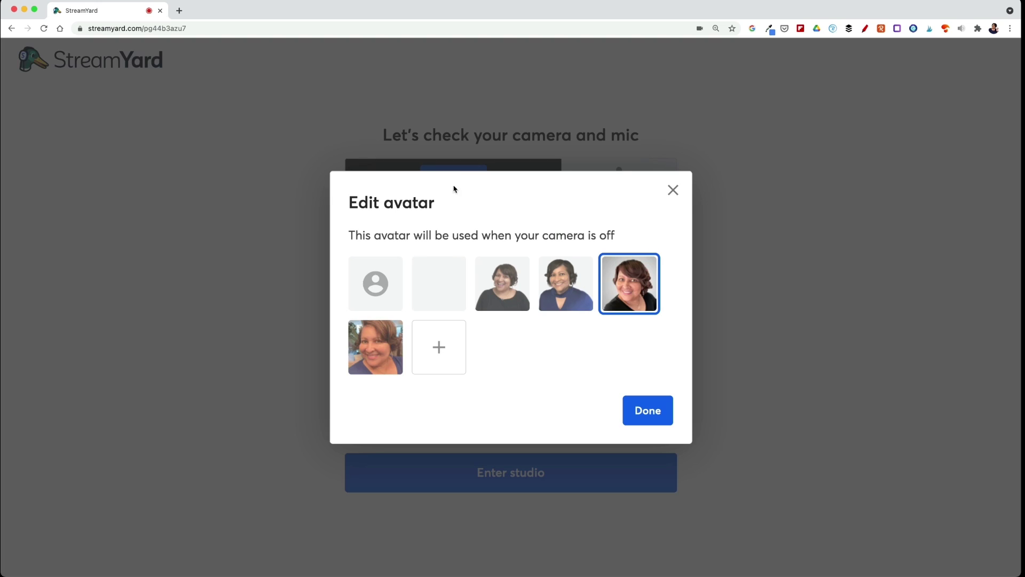
mouse_move(400, 324)
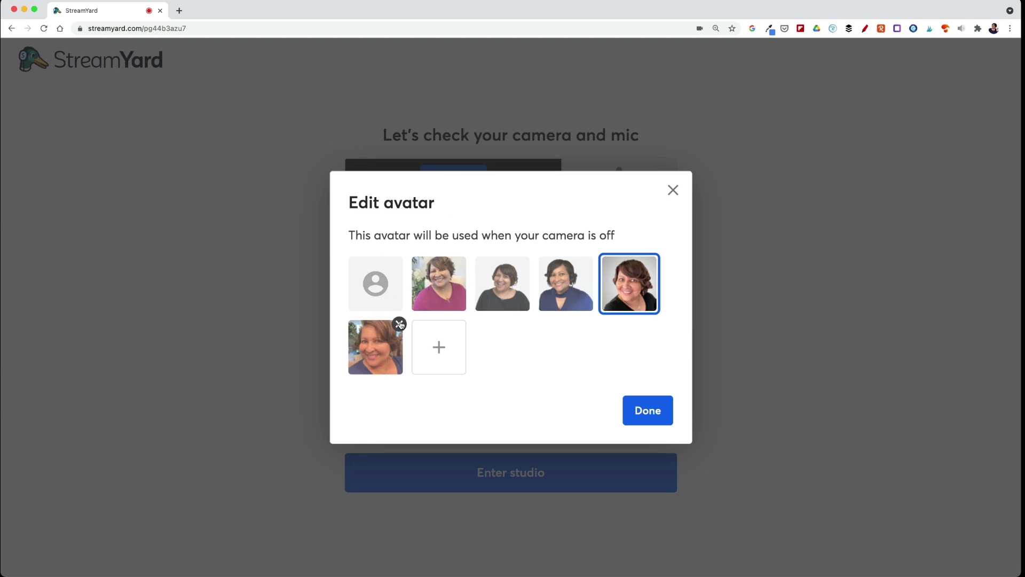
click(564, 290)
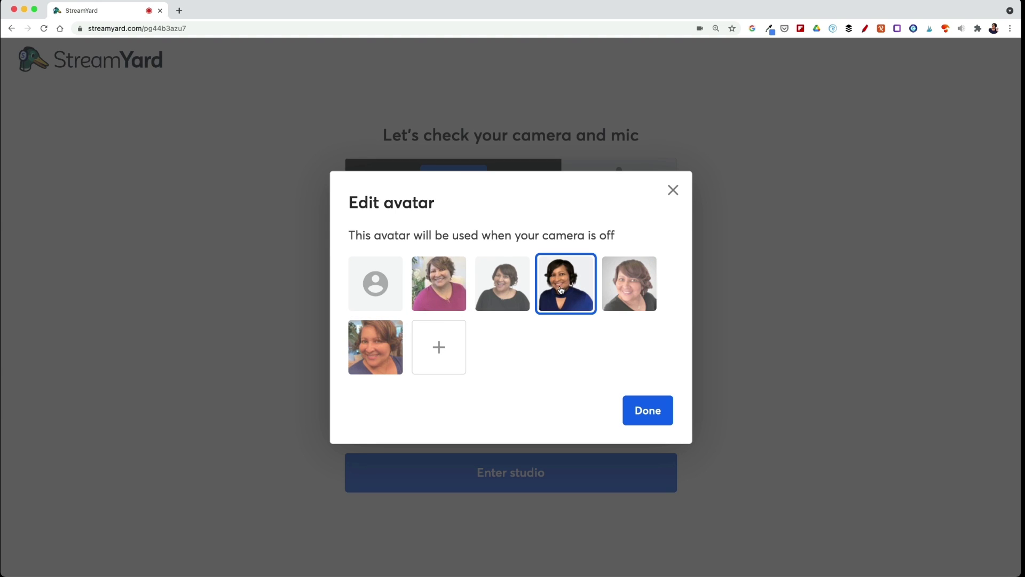
click(654, 418)
click(488, 484)
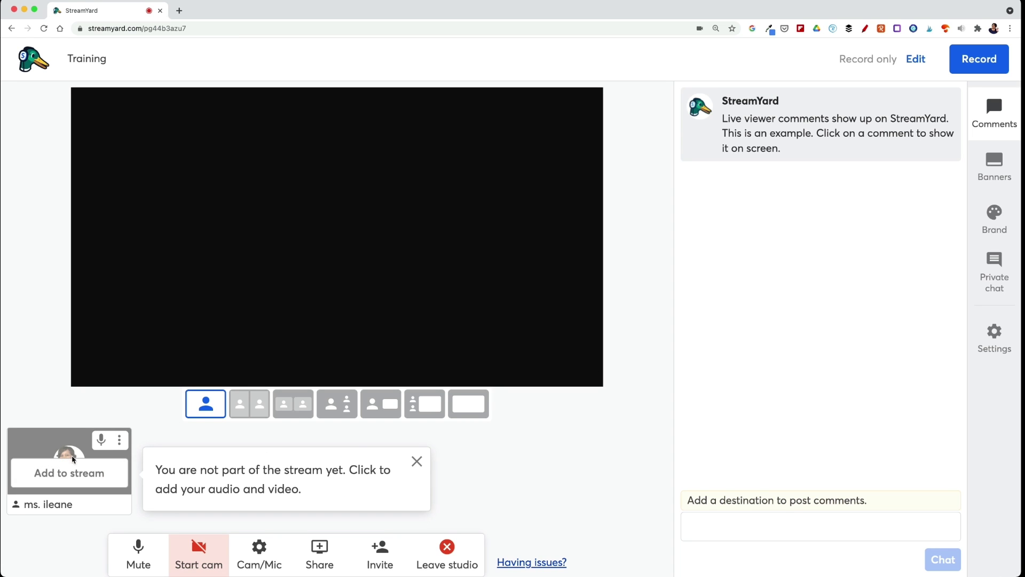
Add yourself to the stage showing the avatar, then bring up the studio settings.
click(69, 473)
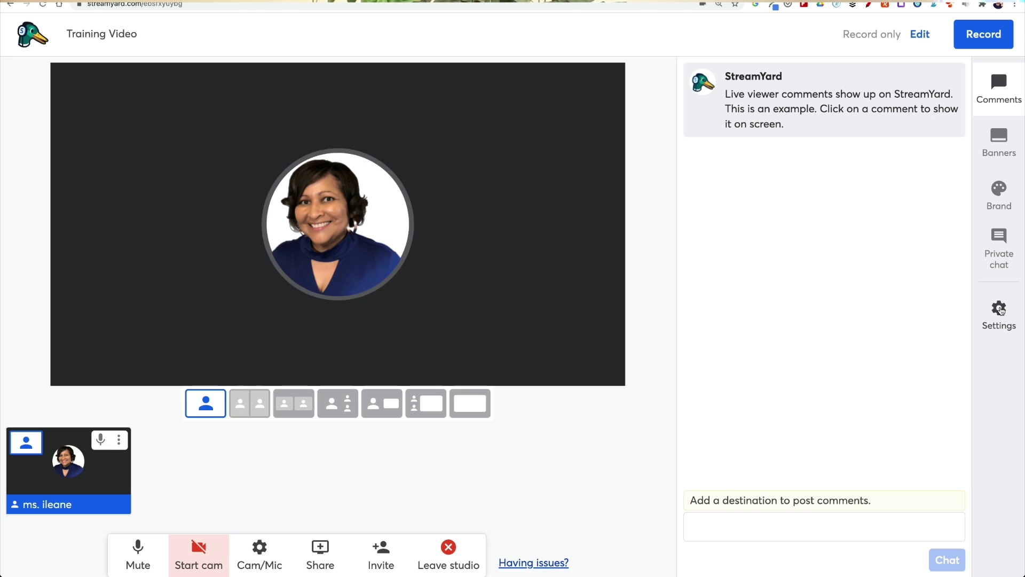
click(999, 308)
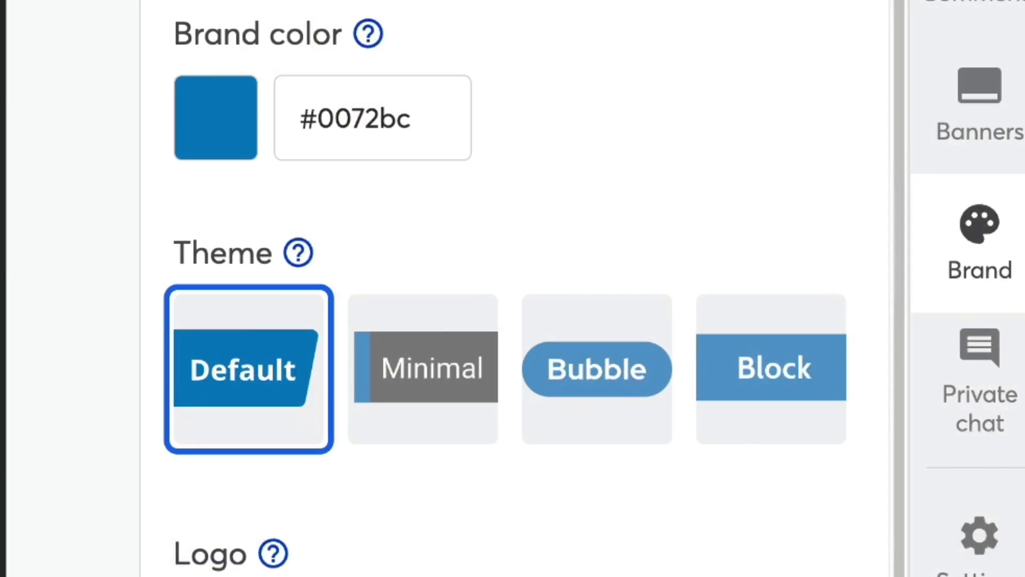
Preview the Minimal and Bubble themes, then settle on the Block theme.
click(427, 337)
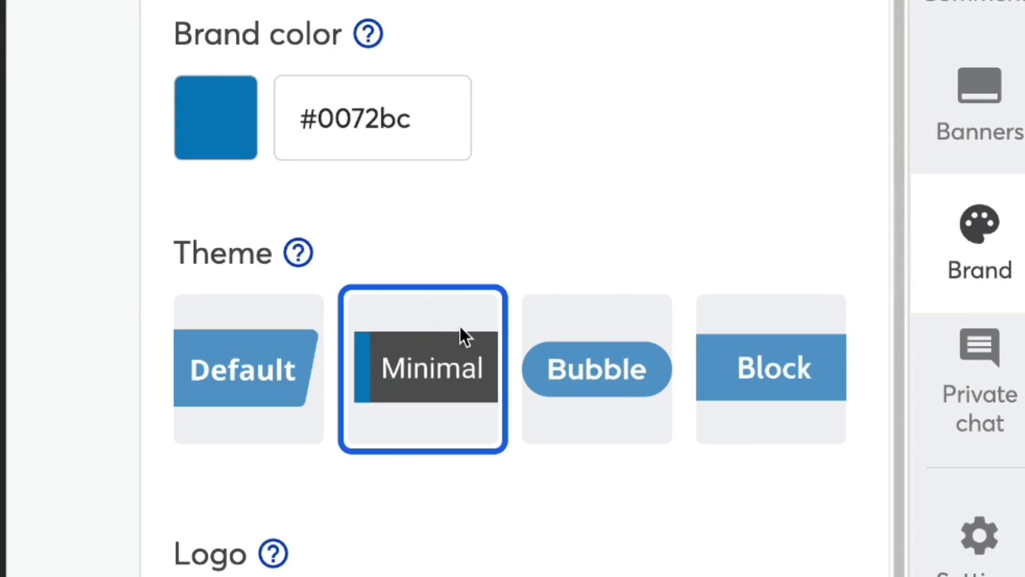
click(573, 335)
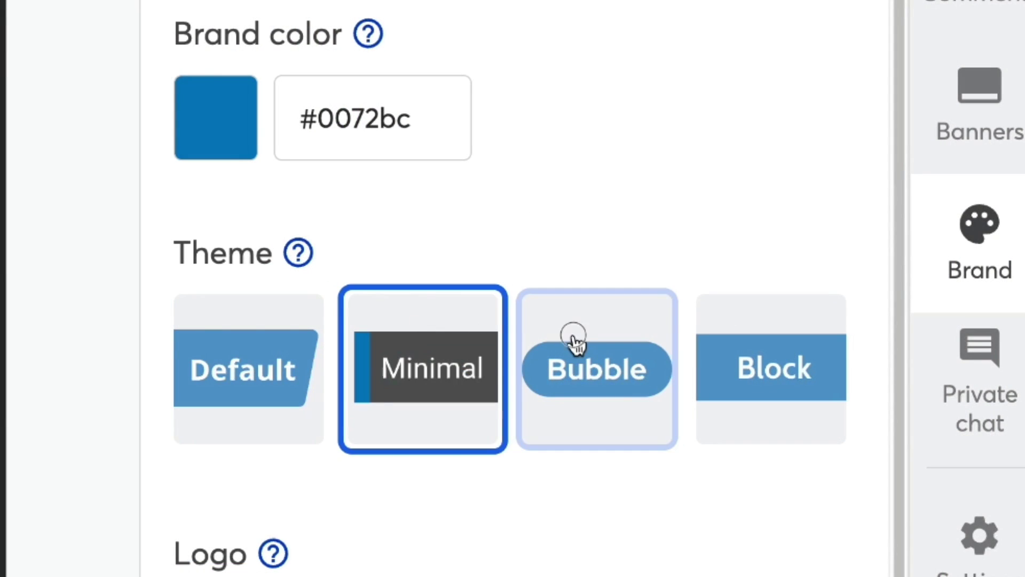
click(778, 361)
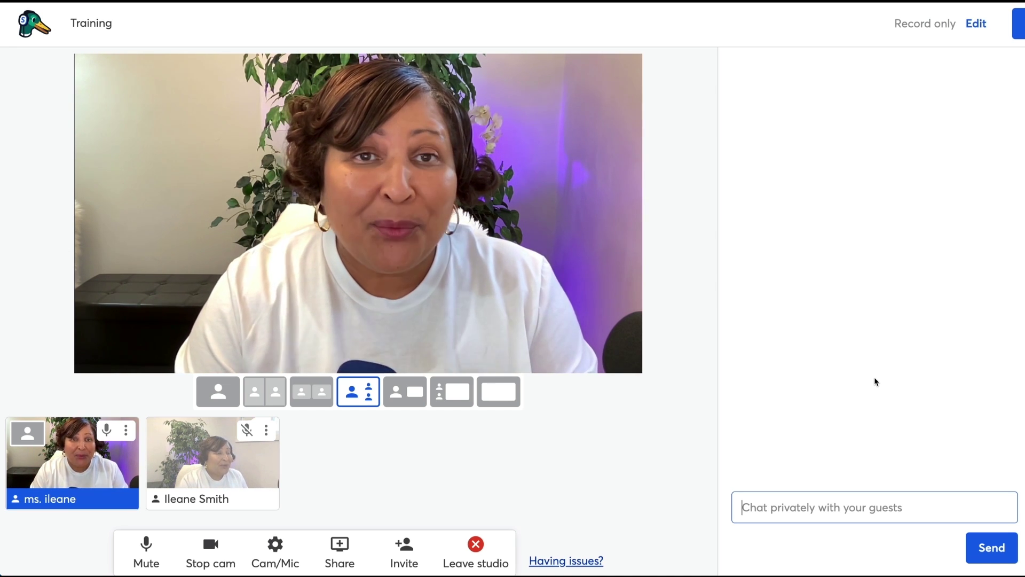
mouse_move(499, 371)
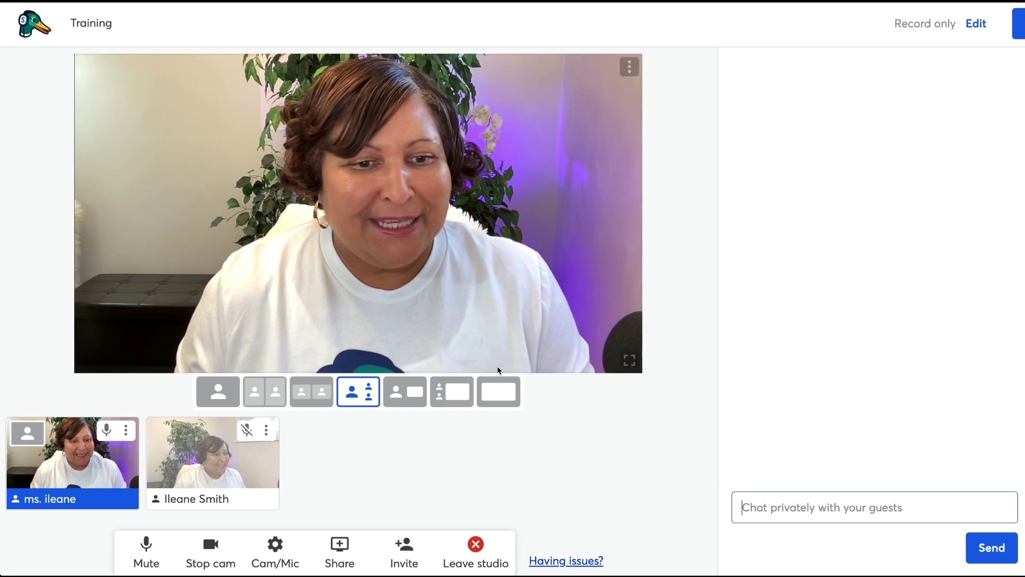
click(409, 549)
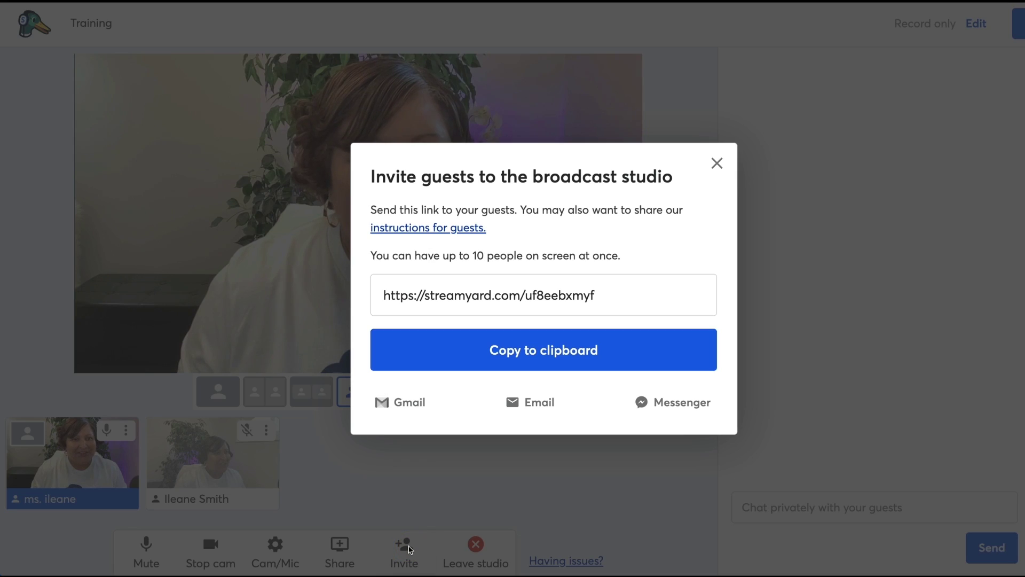
click(717, 163)
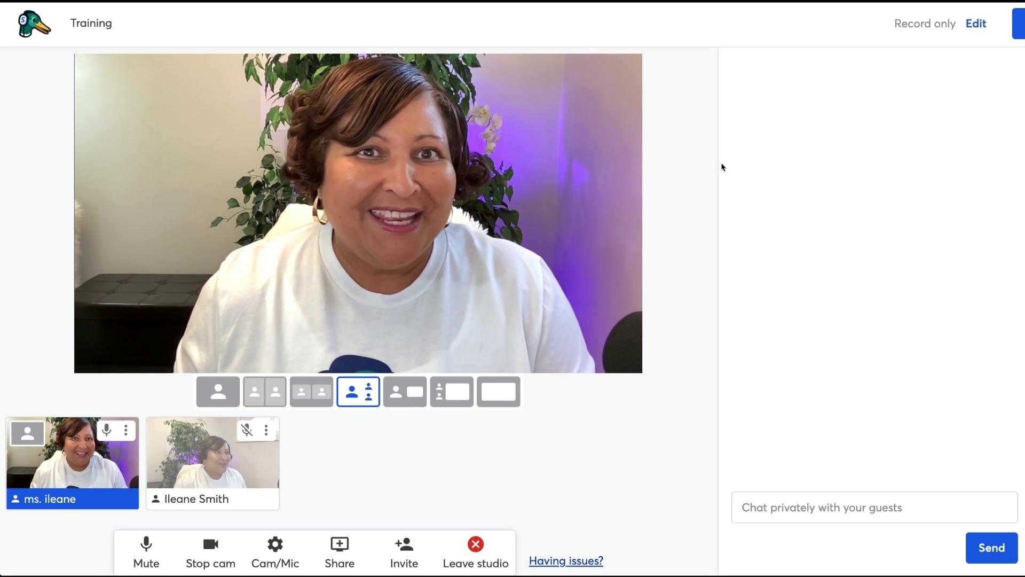
Add the second camera feed as an inset, swap it into the main spot, then swap back.
mouse_move(225, 478)
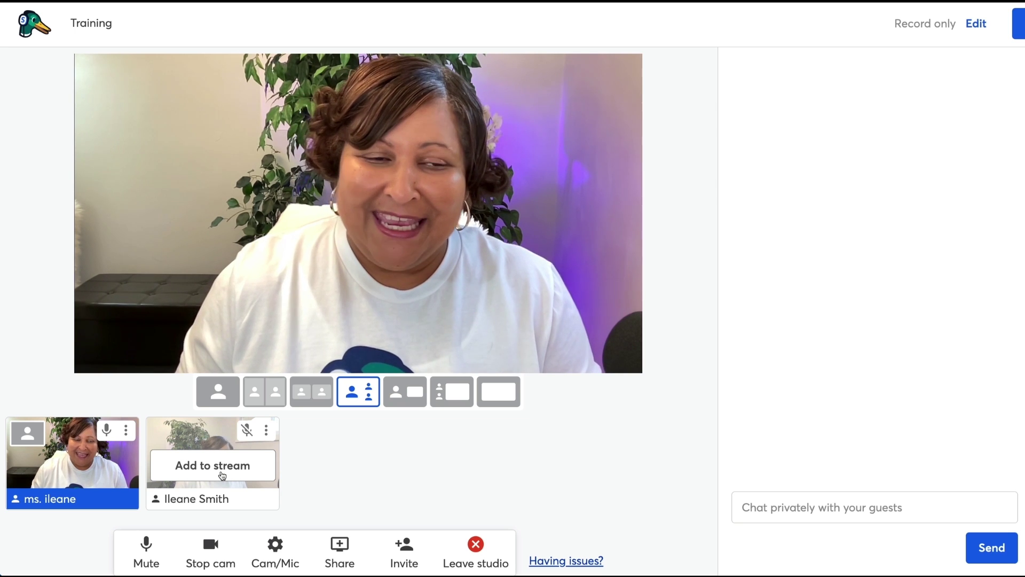
click(226, 476)
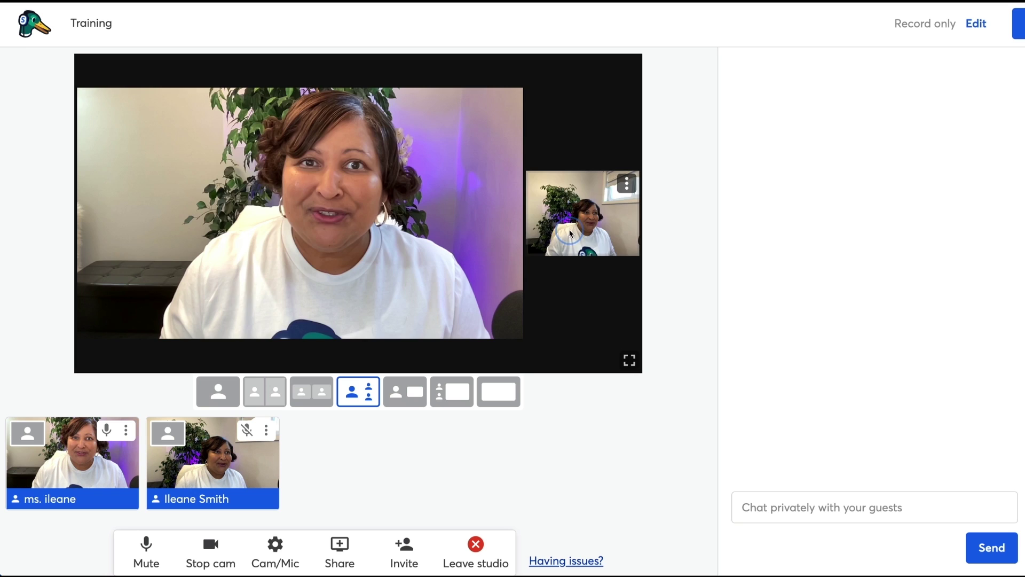
drag(570, 233, 314, 184)
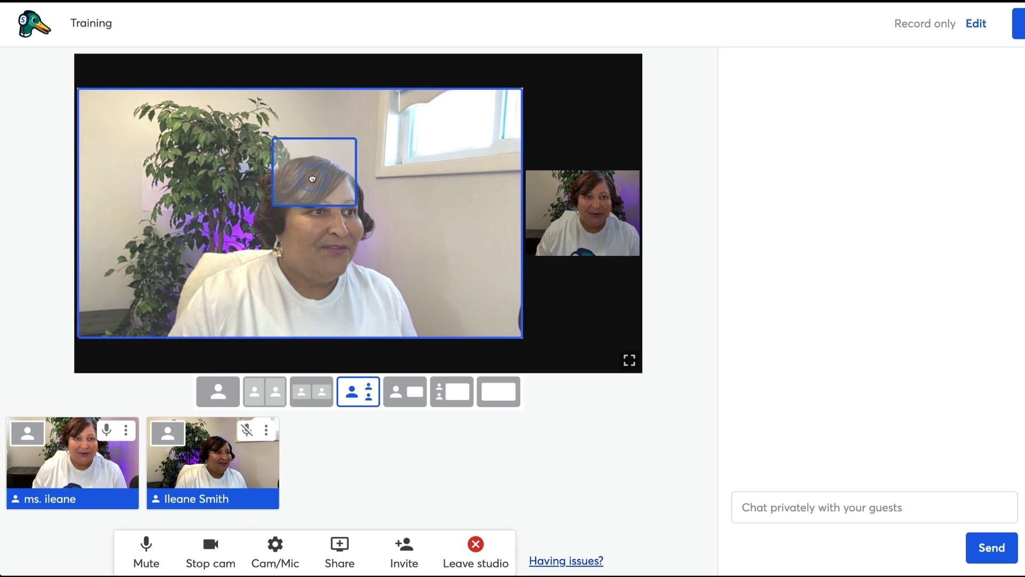
click(312, 179)
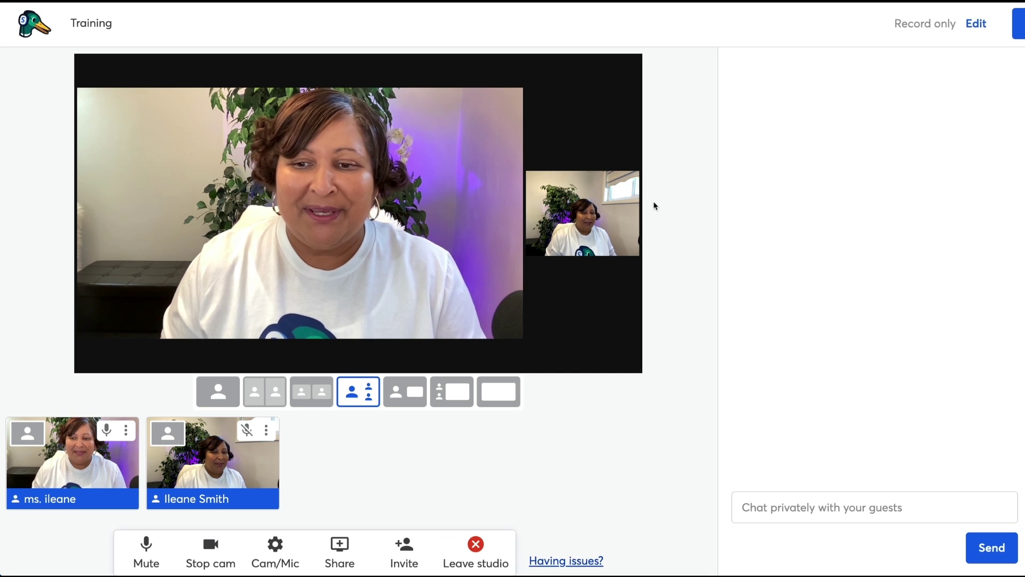
Privately message guests 'I'll bring you on in a minute' and return the second camera to the main stage.
click(749, 509)
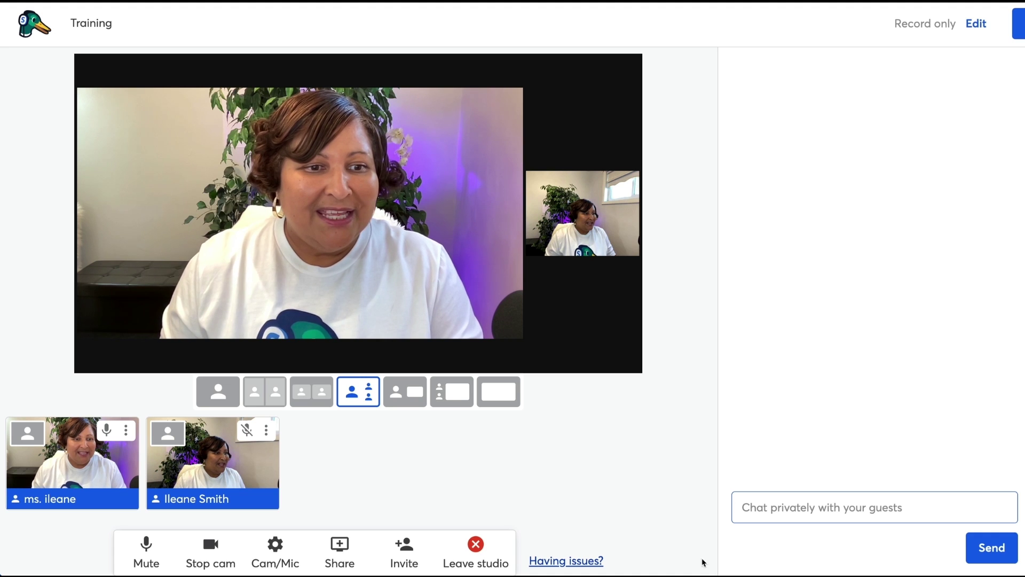
click(210, 464)
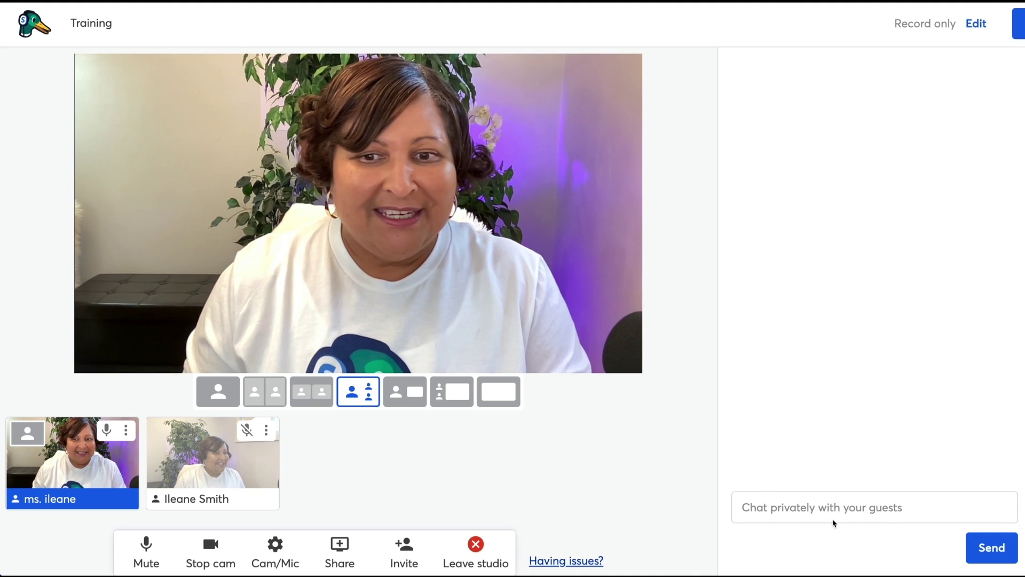
click(744, 504)
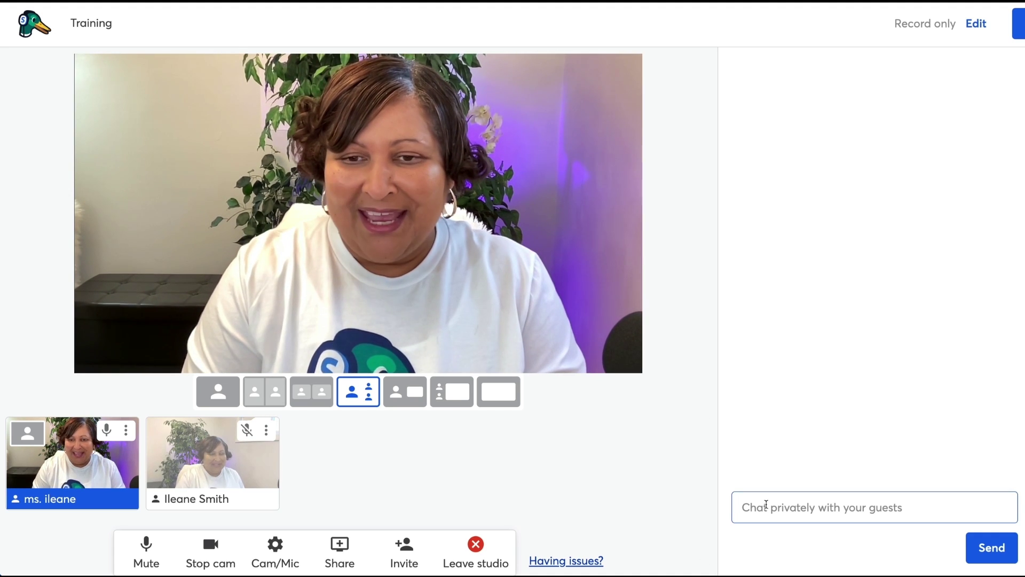
text(I'll bring you on in a minute)
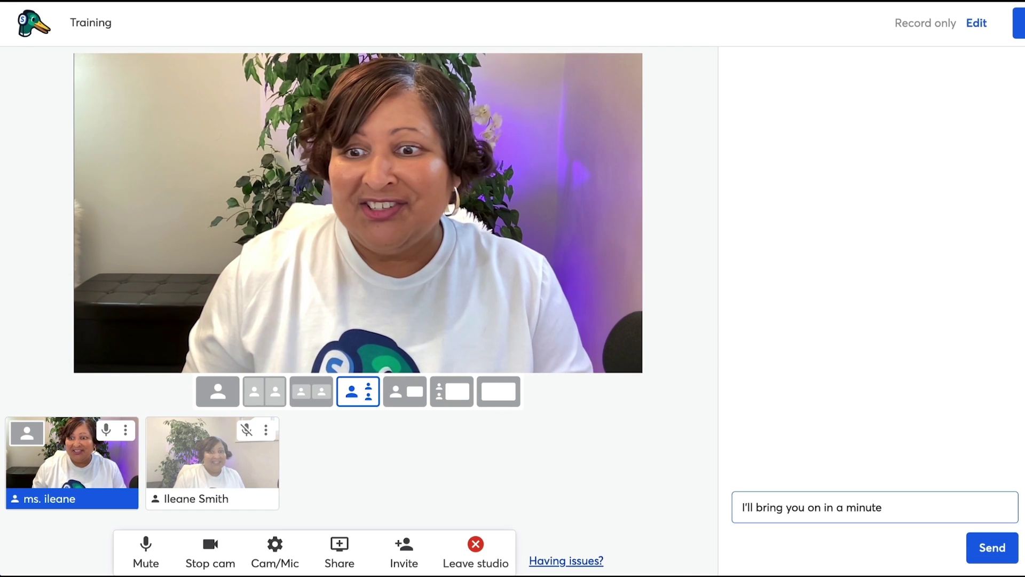
click(1006, 554)
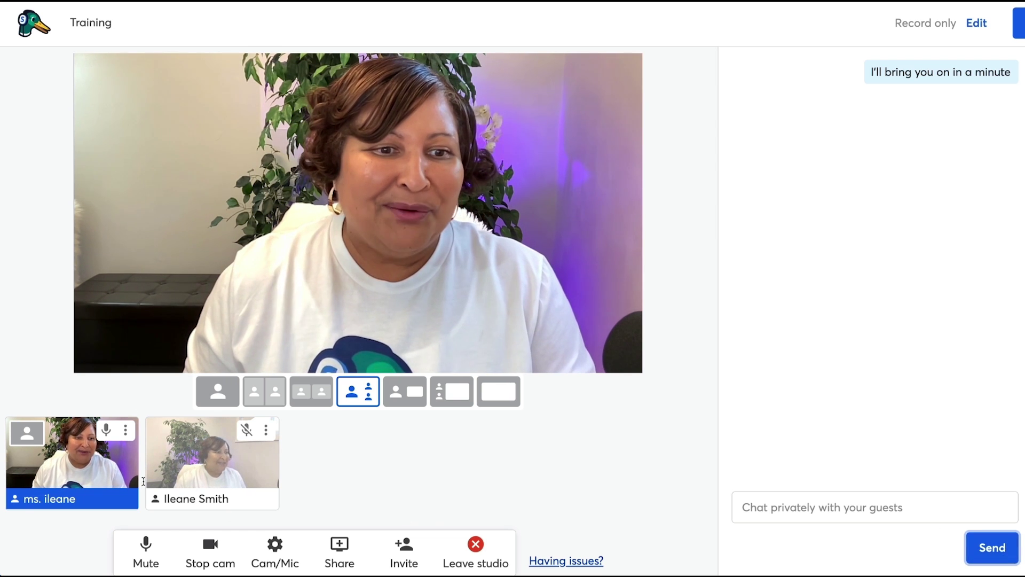
click(203, 466)
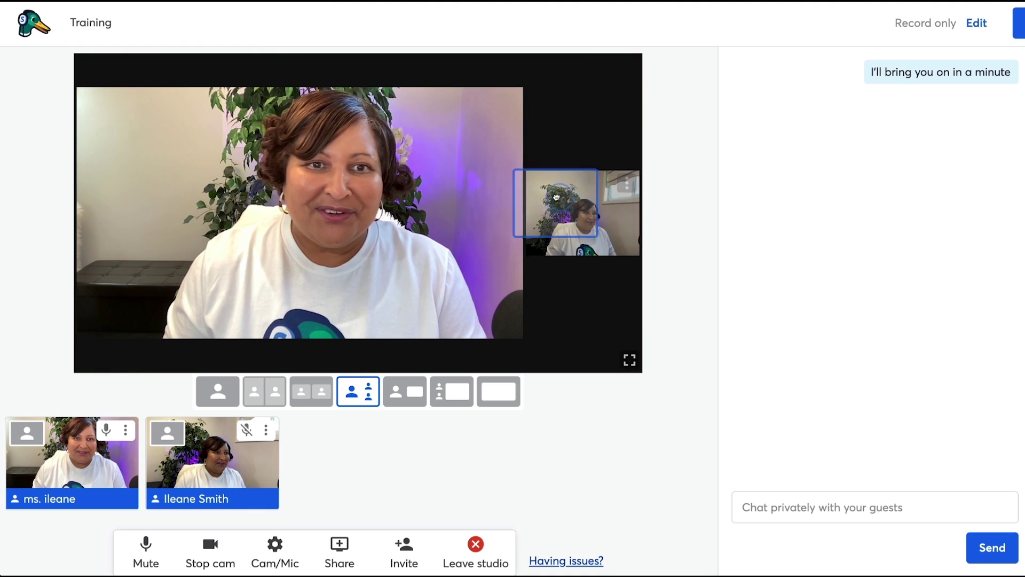
drag(587, 211, 425, 185)
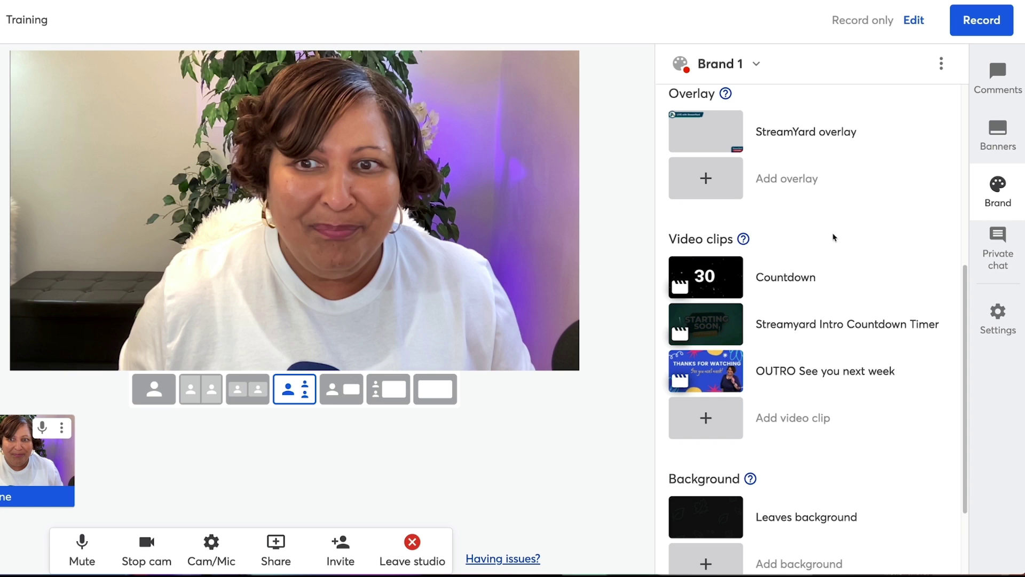
Stop the Starting Soon intro clip and show the OUTRO clip on stage.
mouse_move(855, 314)
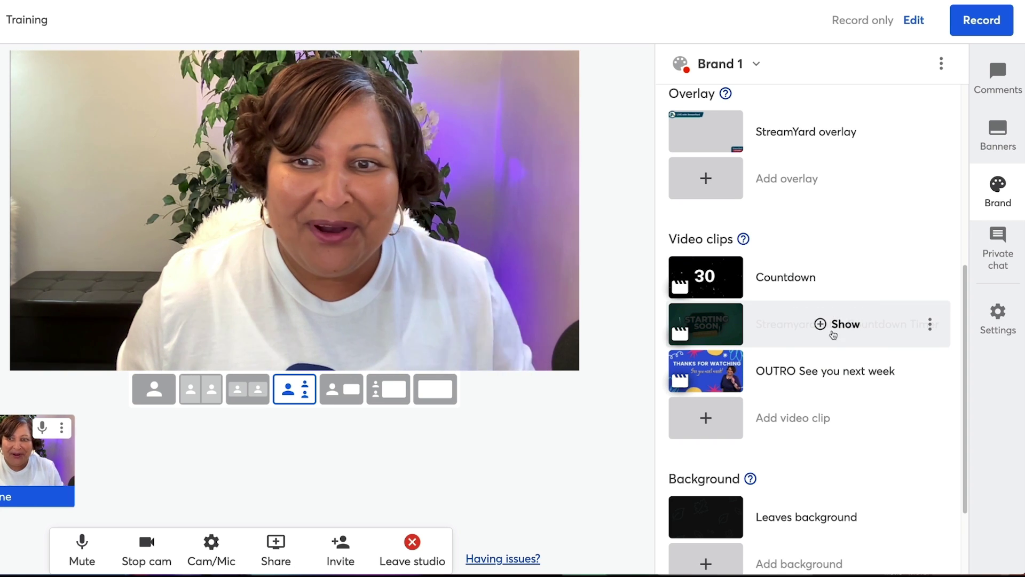
mouse_move(811, 367)
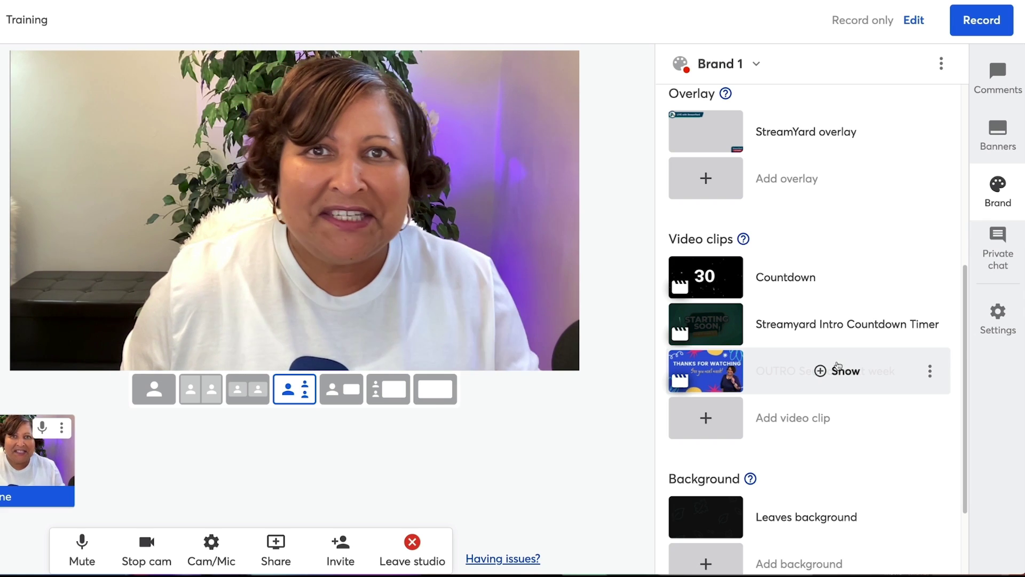
mouse_move(839, 334)
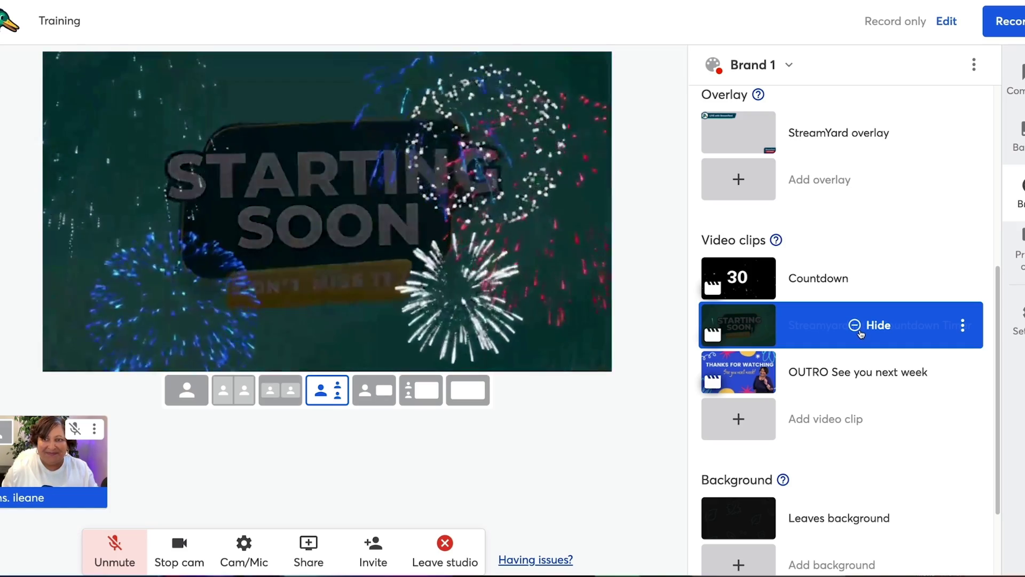
click(862, 332)
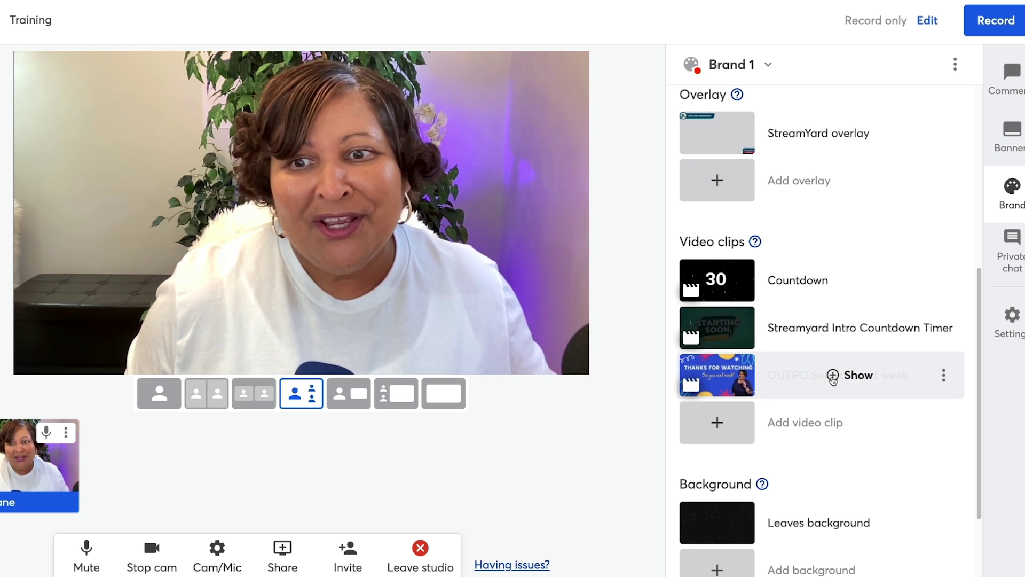
click(833, 376)
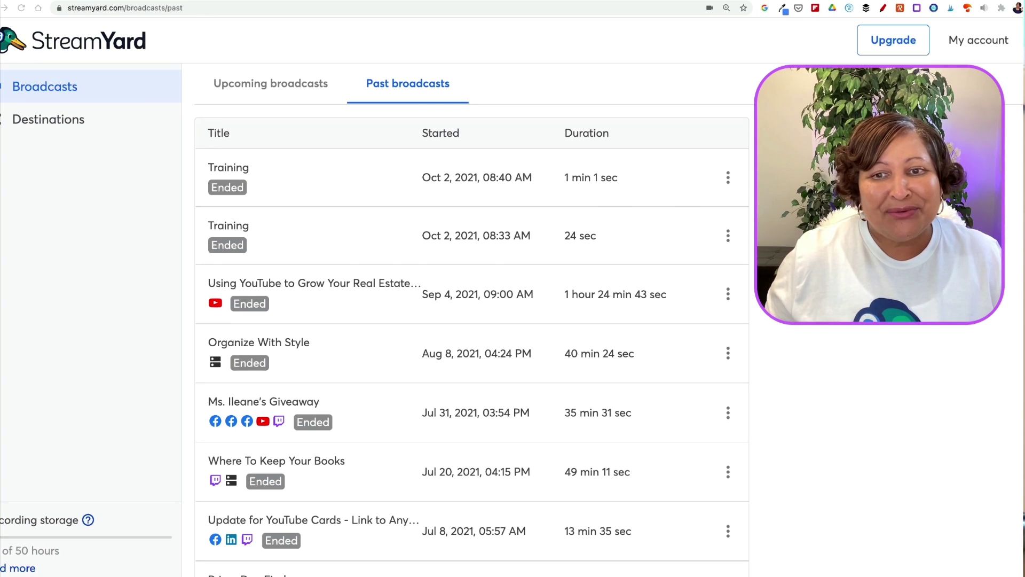
Open the actions menu for the third past broadcast, 'Using YouTube to Grow Your Real Estate…'.
click(728, 295)
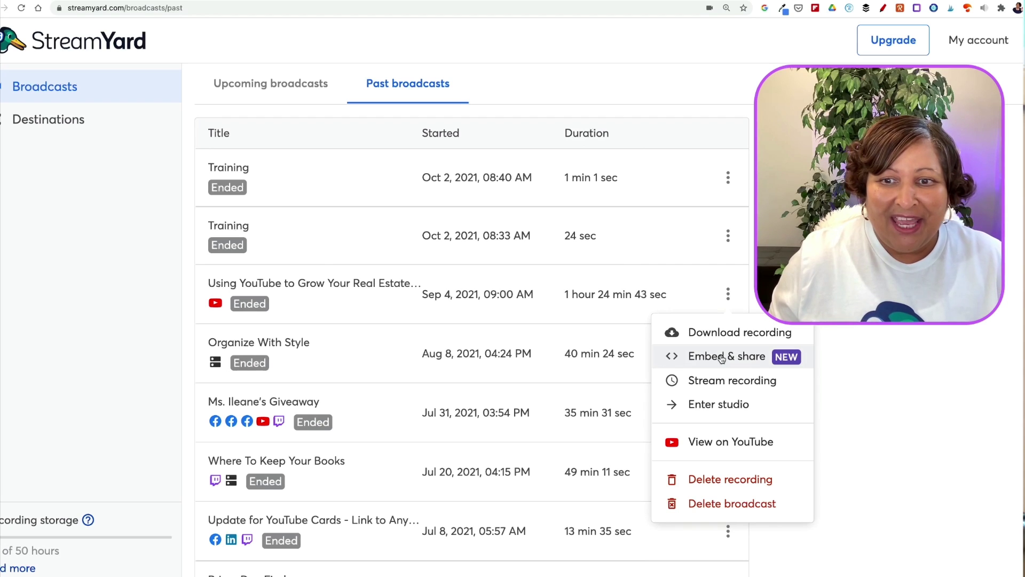
Open Embed & share for the recording, view its embed code, then return to the shareable link.
click(721, 358)
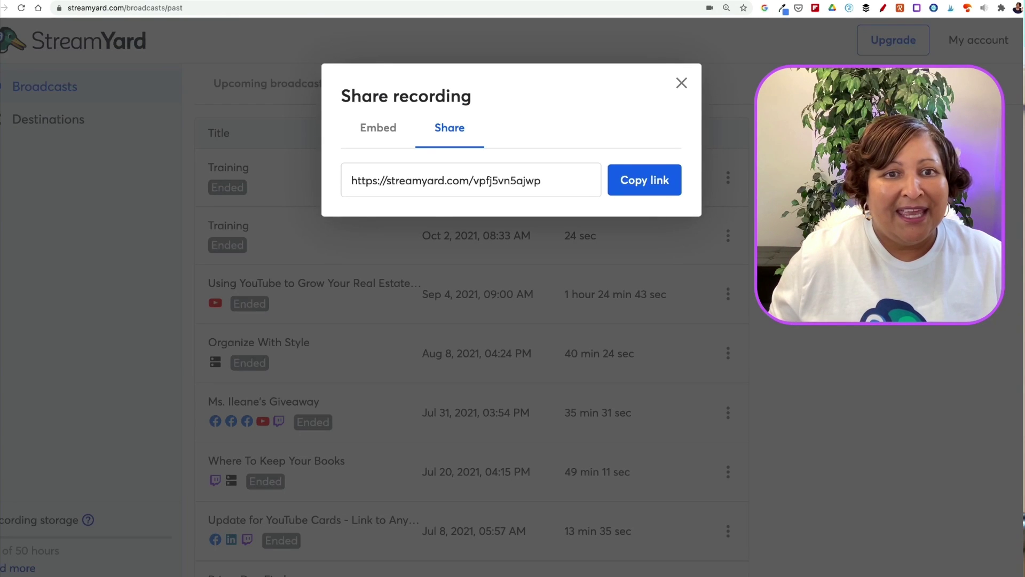
click(374, 129)
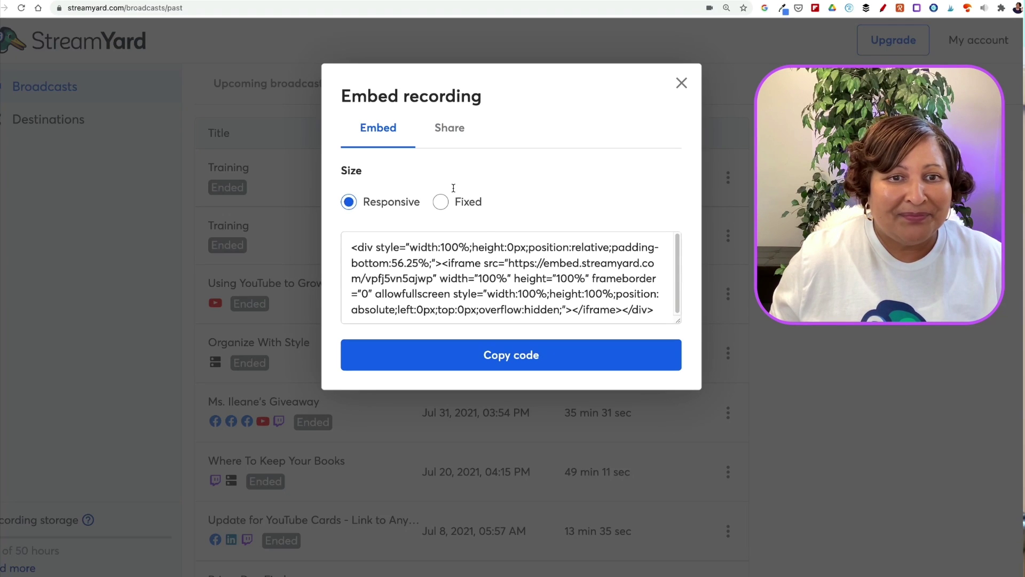
click(451, 131)
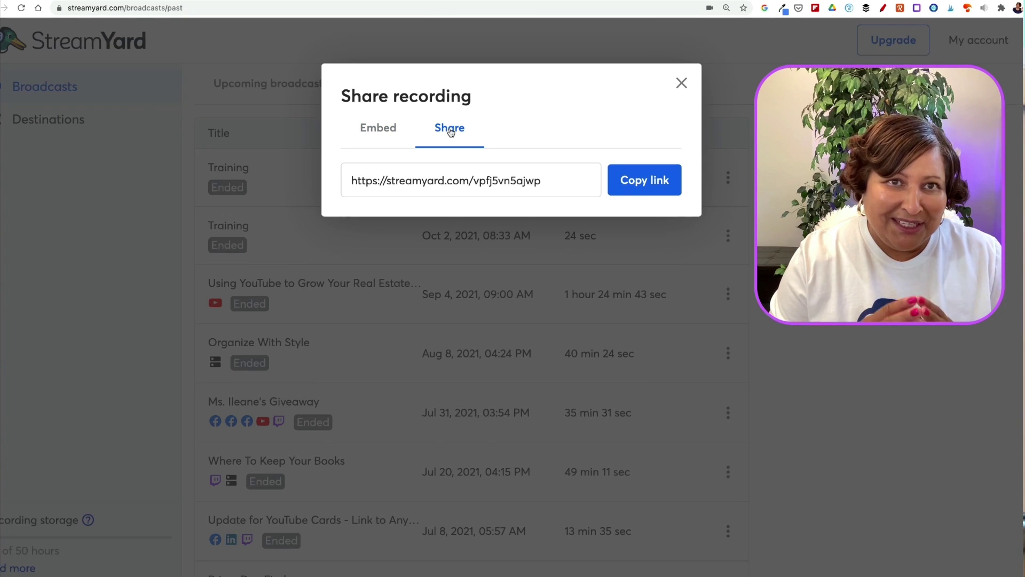